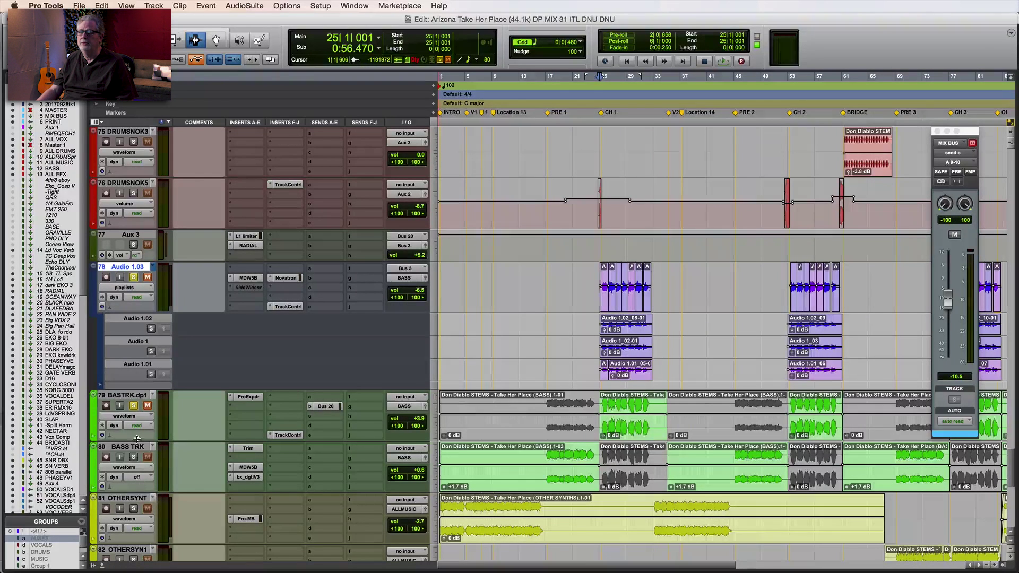
# Play from bar 25 with BASTRK.dp1 muted, then stop and unmute the bass track
pyautogui.press('space')
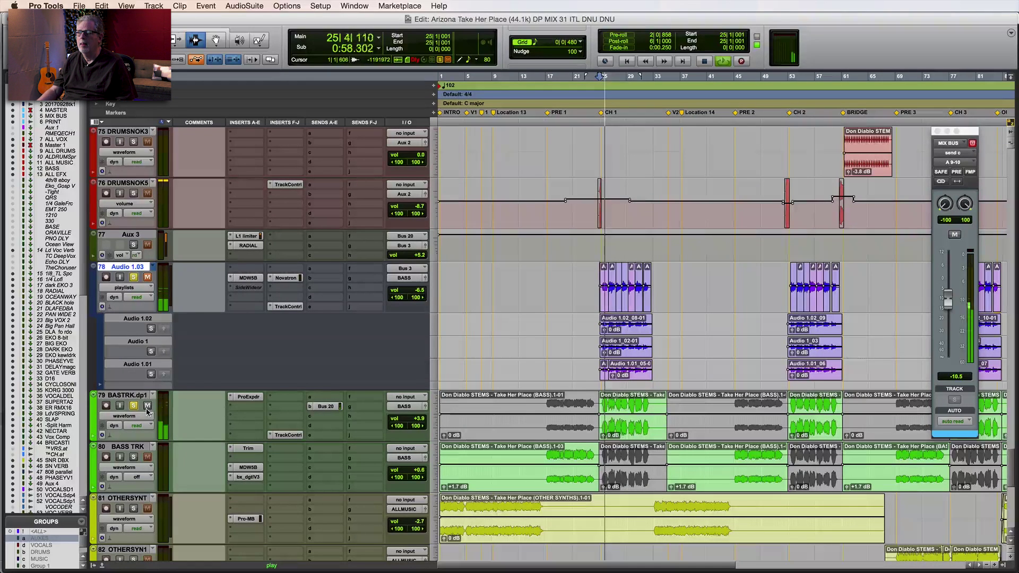
pyautogui.click(147, 408)
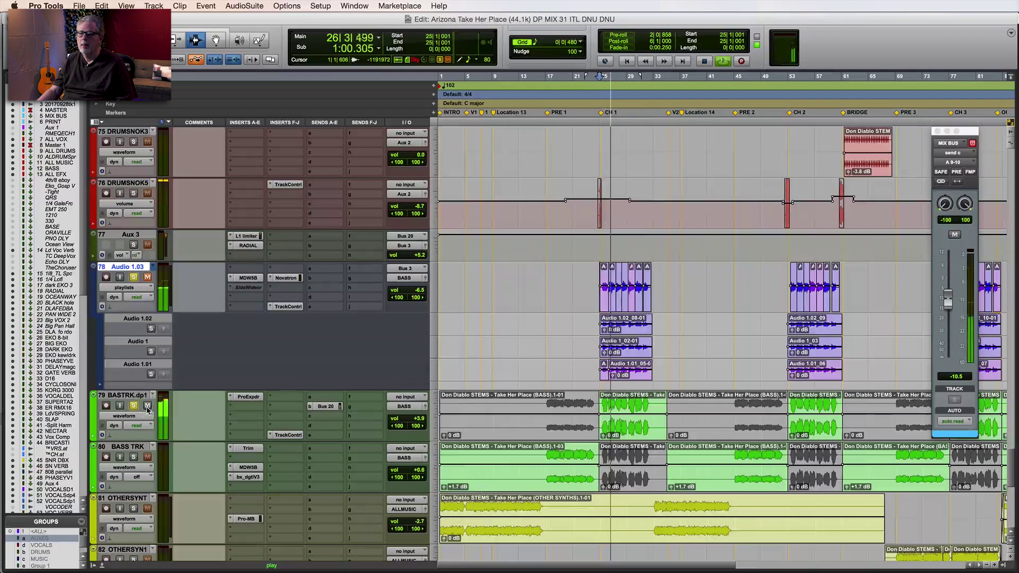
pyautogui.press('space')
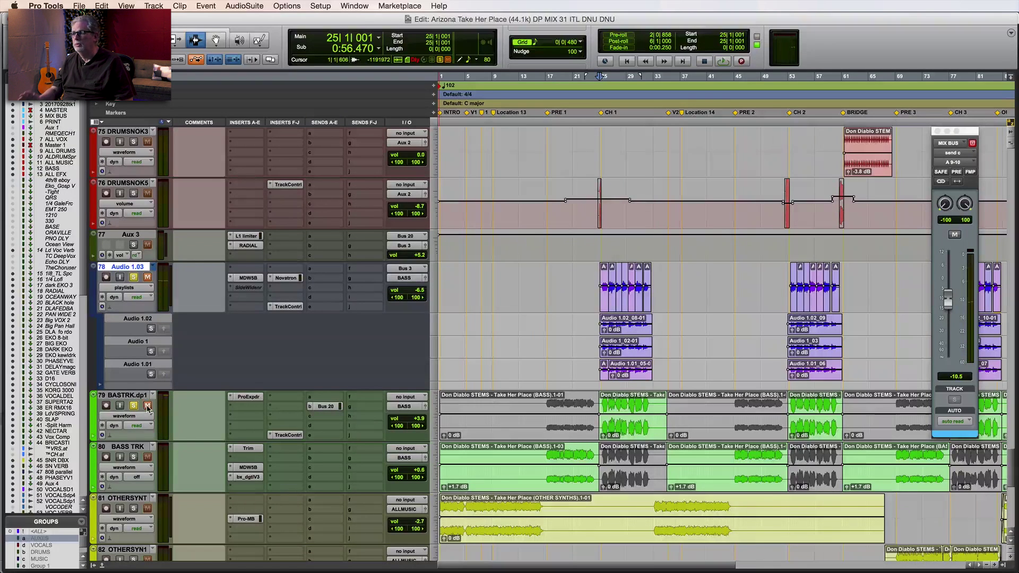
pyautogui.click(149, 406)
pyautogui.click(185, 407)
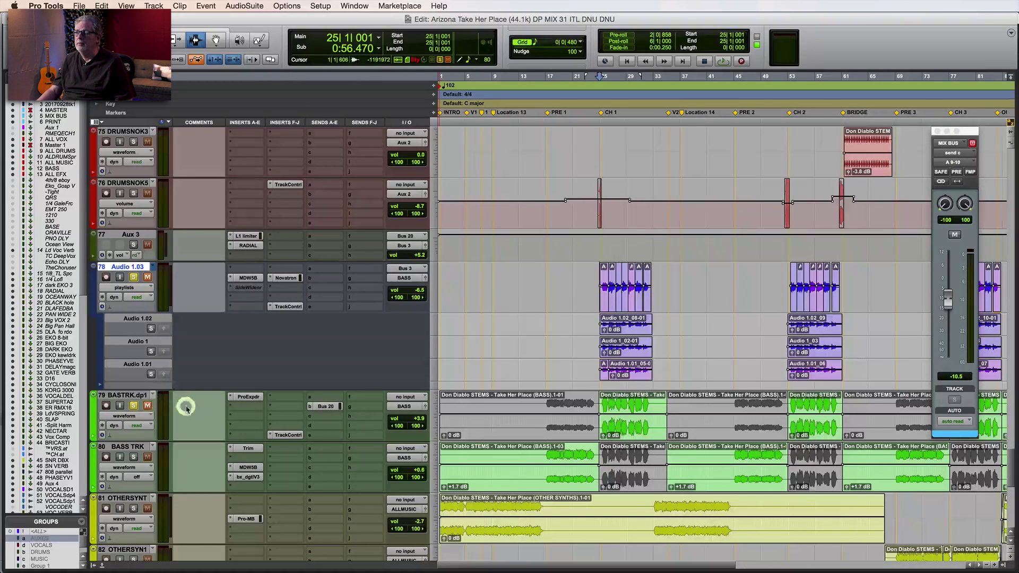
# Unmute Audio 1.03 and play the bar 25 section twice with the wah comp and bass
pyautogui.click(149, 279)
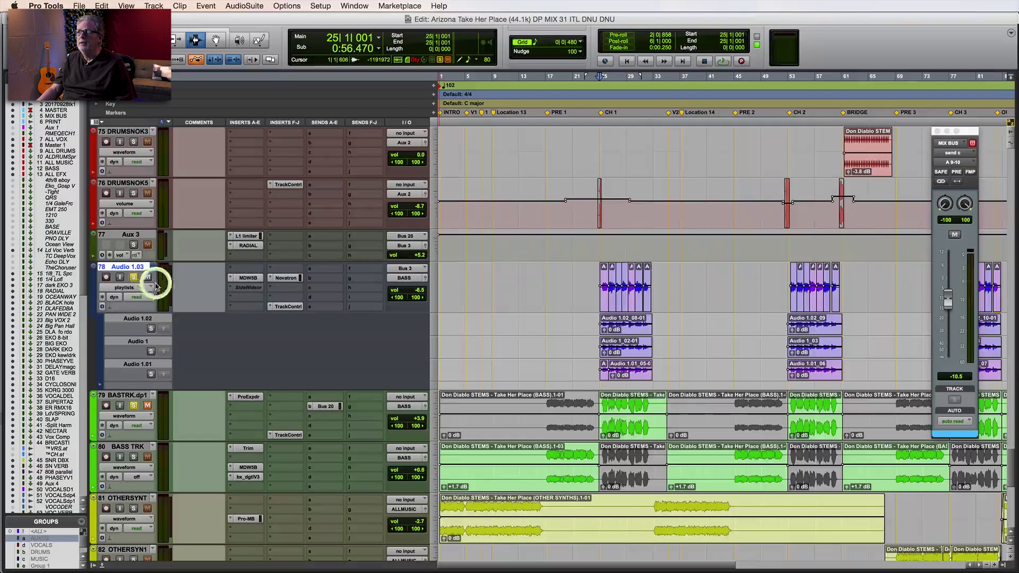
pyautogui.press('space')
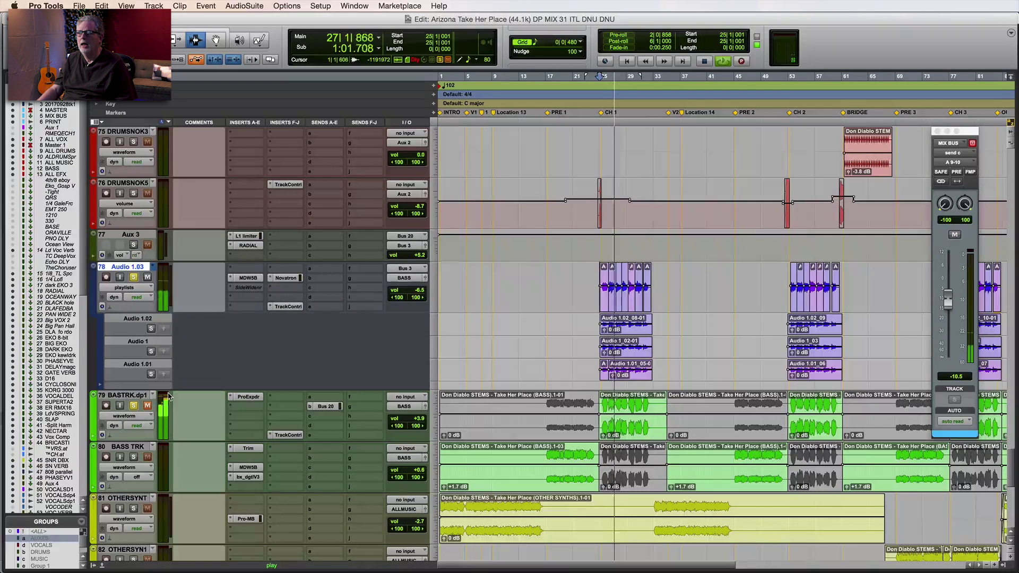
pyautogui.press('space')
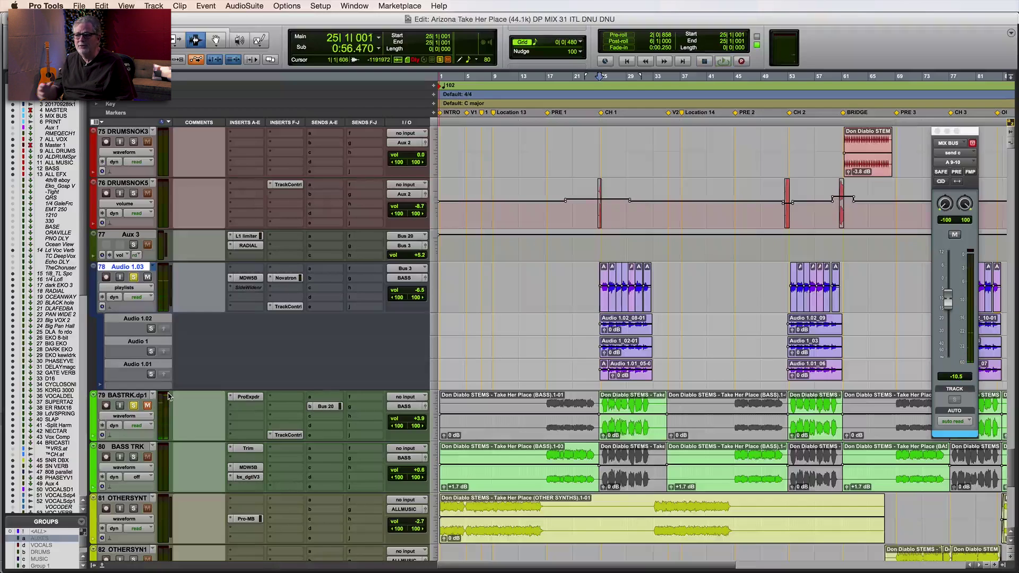
pyautogui.press('space')
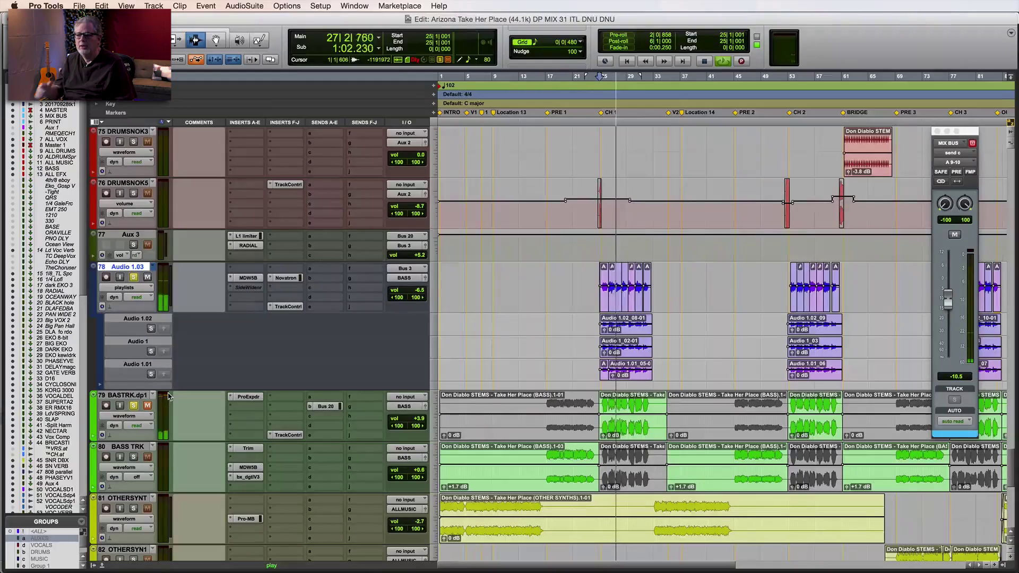
pyautogui.click(170, 393)
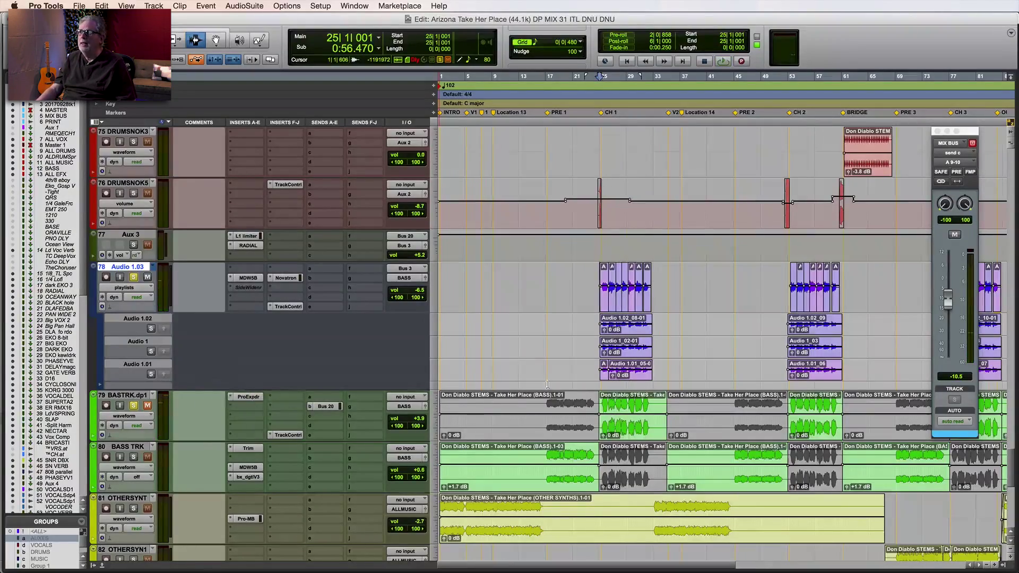
# Set the playback start at bar 53 in CH 2 and briefly play the comp there
pyautogui.click(635, 305)
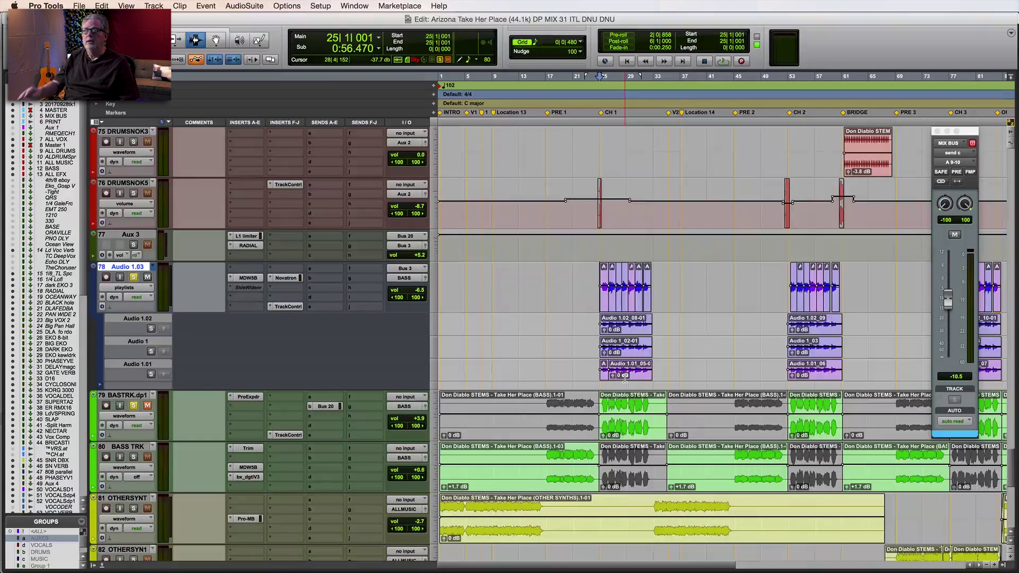
pyautogui.click(790, 295)
pyautogui.press('space')
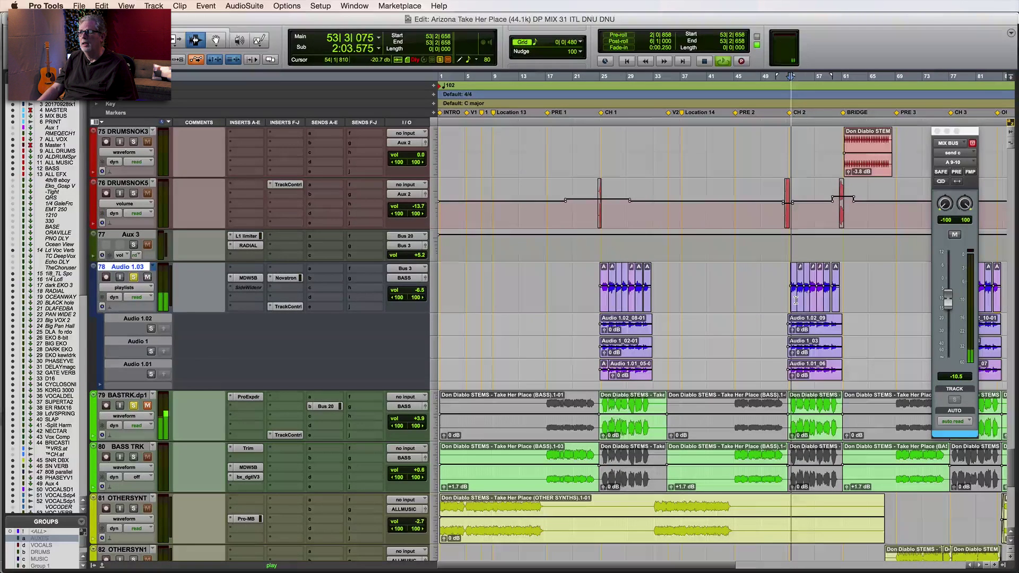
pyautogui.click(792, 298)
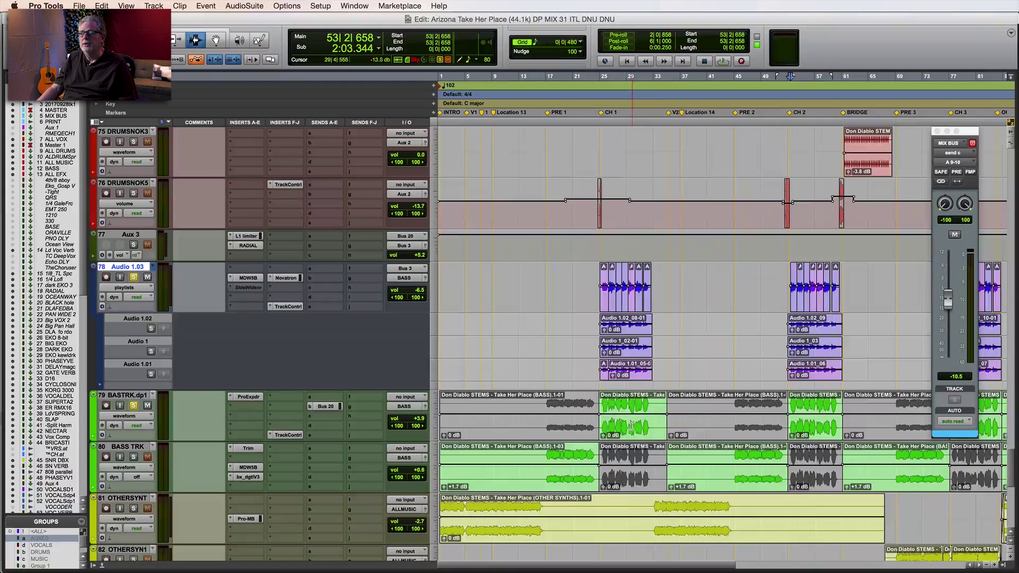
# Replay CH 2 from bar 53, toggle mute on Audio 1.03, and open its Massenburg EQ
pyautogui.press('space')
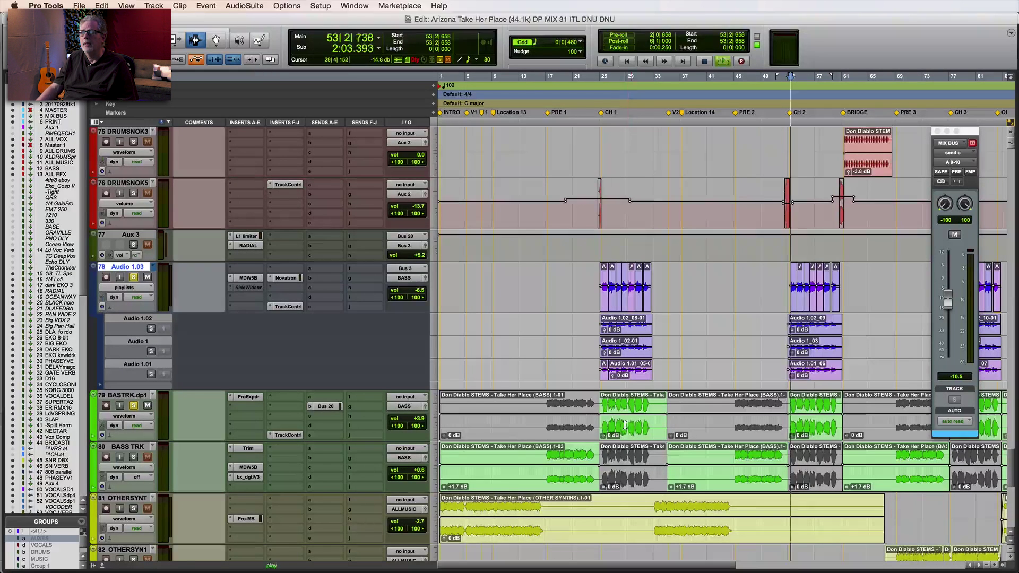
pyautogui.press('space')
pyautogui.click(147, 278)
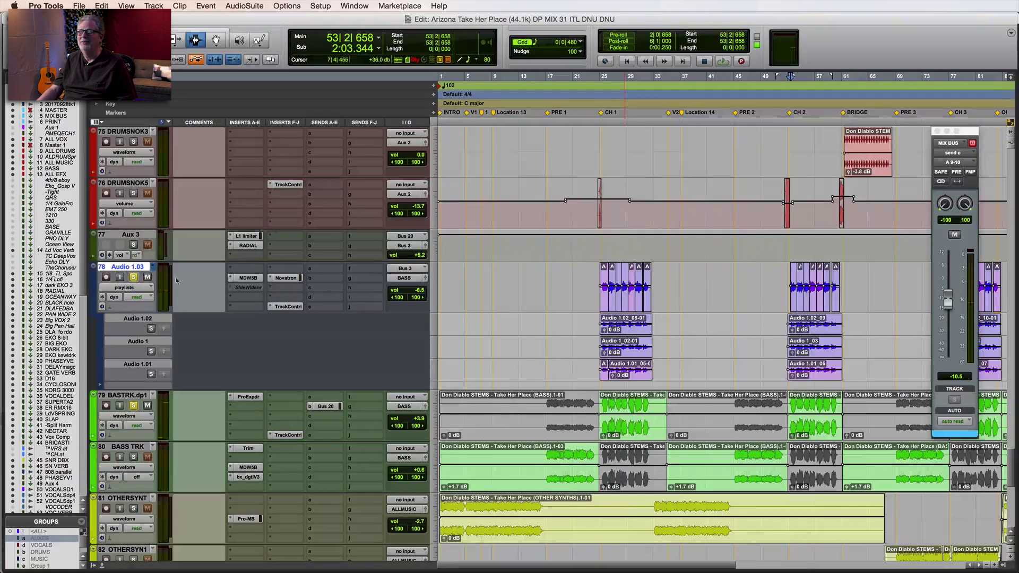
pyautogui.click(245, 278)
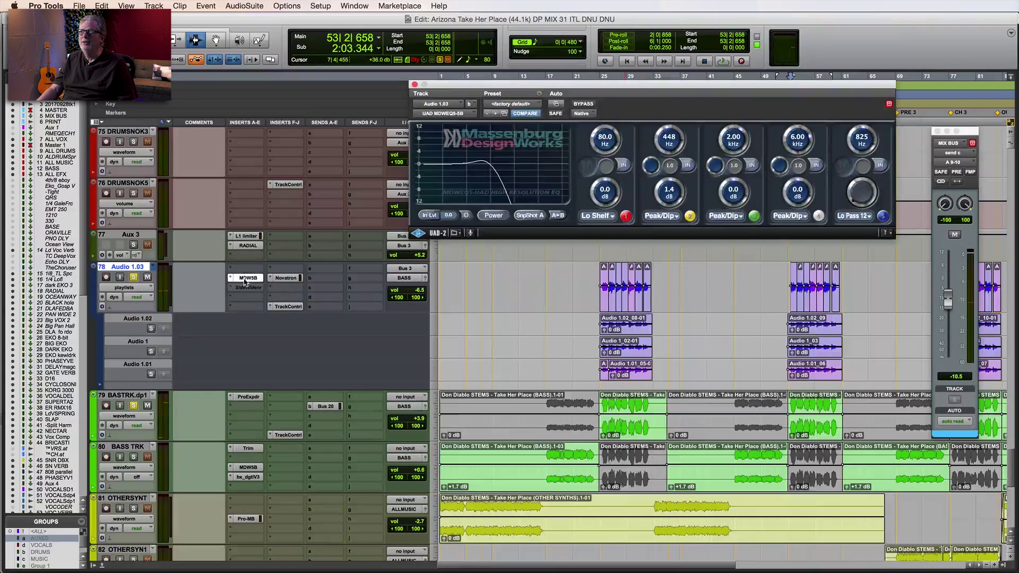
pyautogui.click(245, 278)
# Review Audio 1.03's Massenburg EQ and Novatron compressor (Factory Default) windows, closing each
pyautogui.click(245, 278)
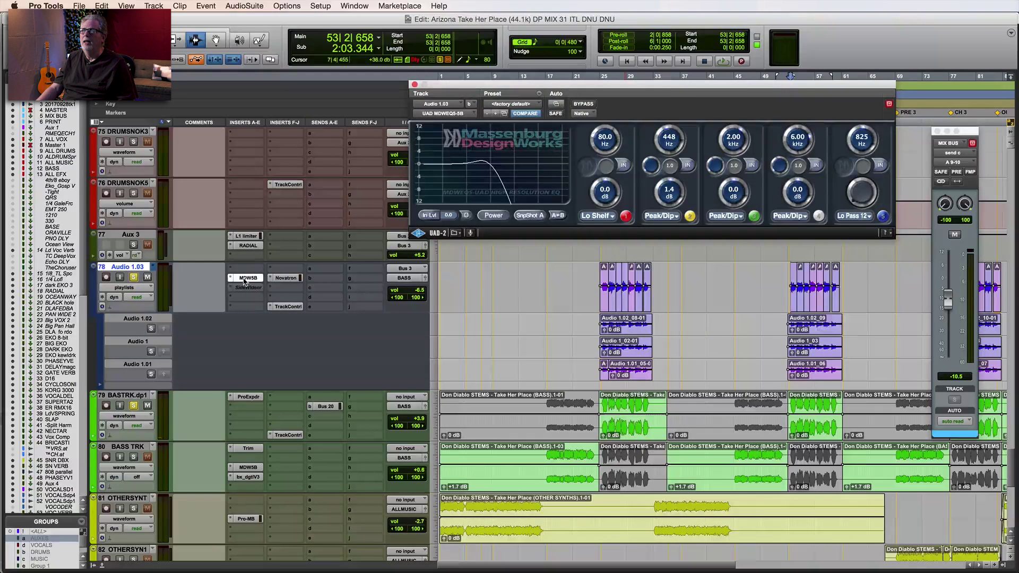
pyautogui.click(246, 279)
pyautogui.click(285, 278)
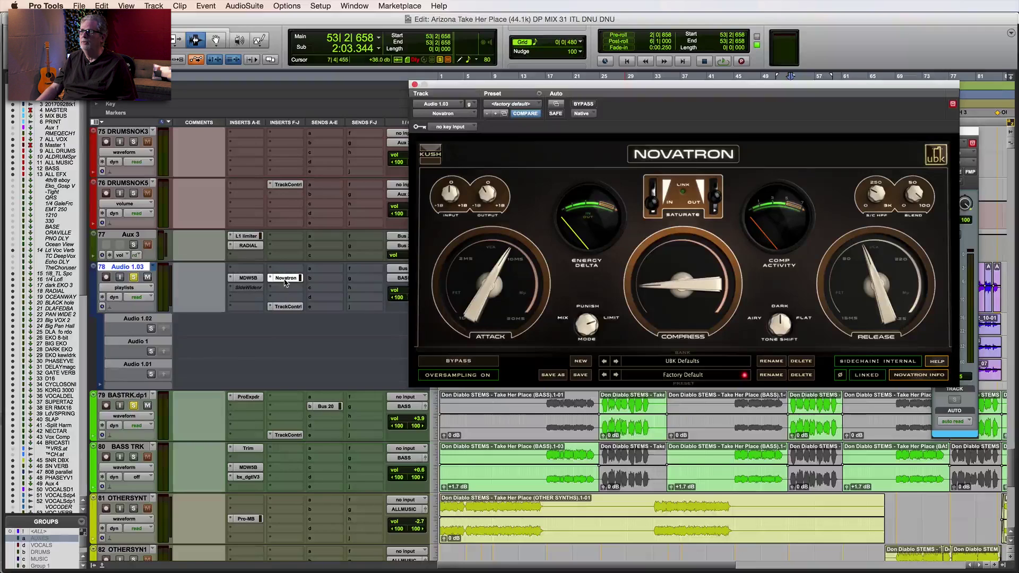
pyautogui.click(286, 280)
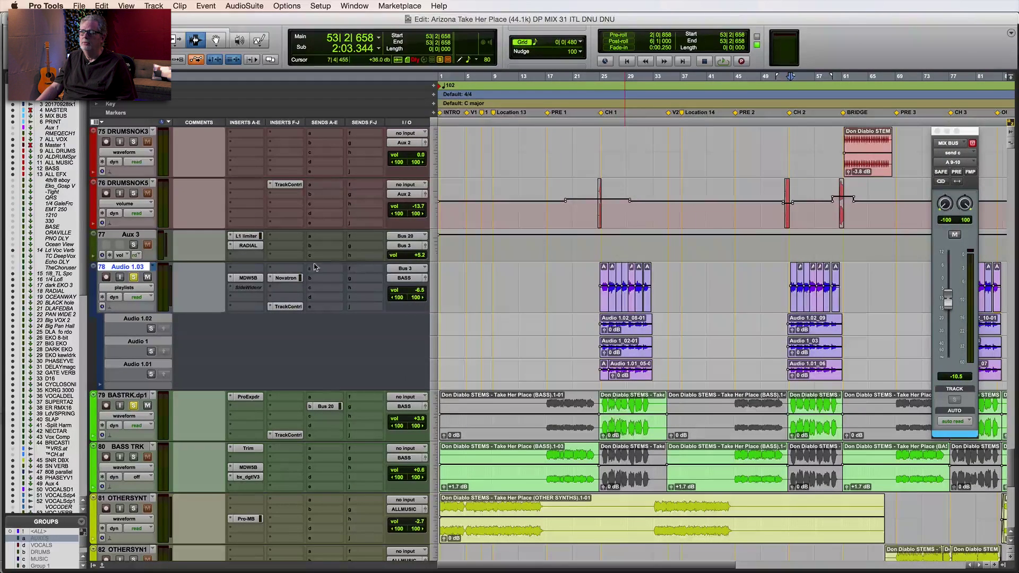
# Play from bar 53 while toggling the Novatron compressor's bypass on and off to compare
pyautogui.press('space')
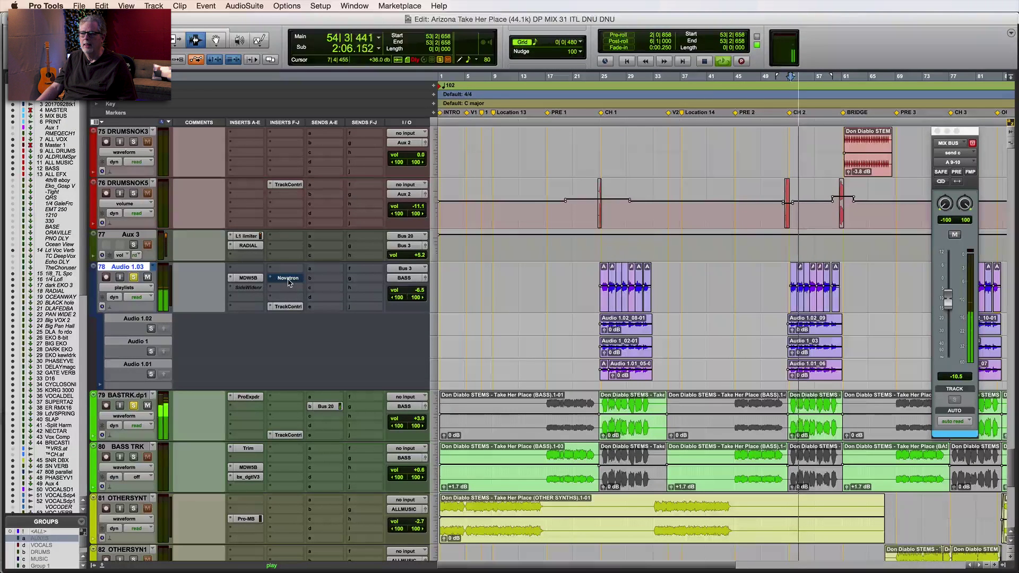
pyautogui.click(289, 282)
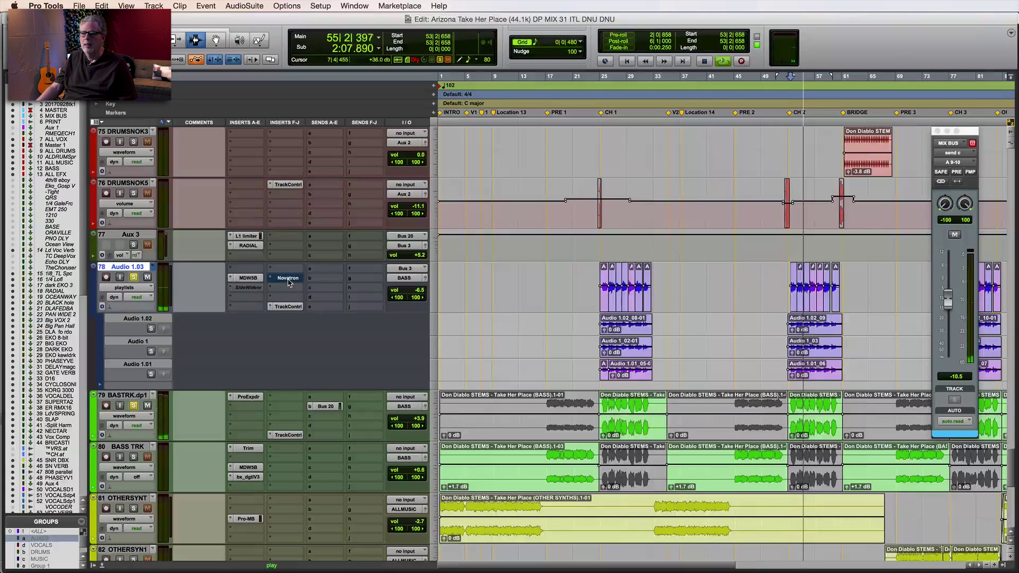
pyautogui.click(289, 282)
pyautogui.click(286, 279)
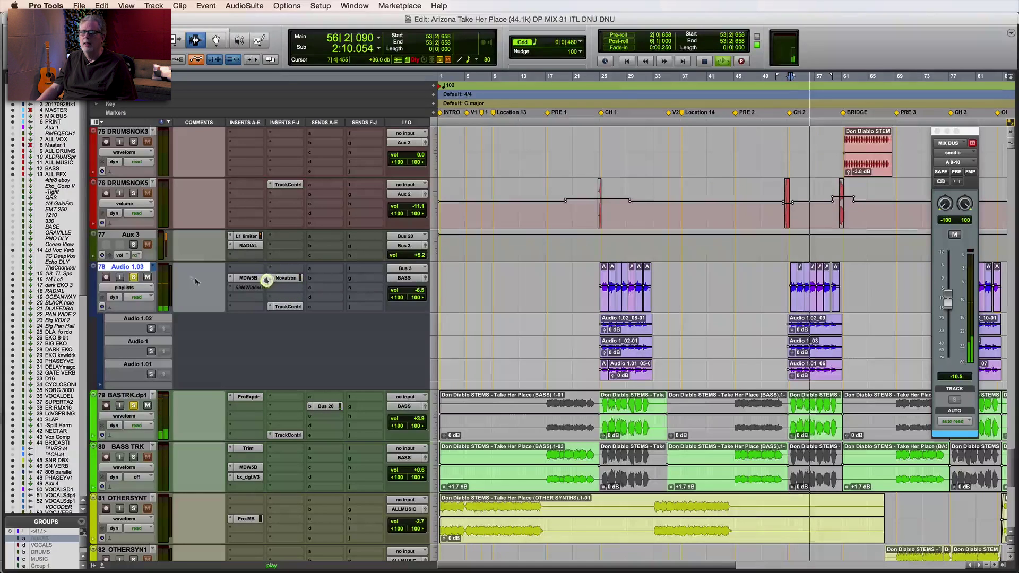
pyautogui.press('space')
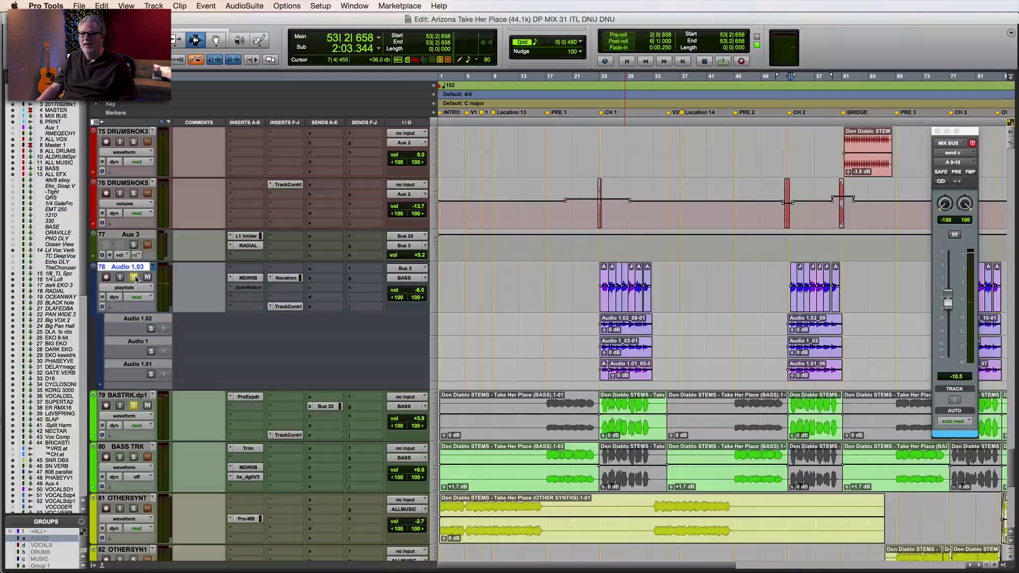
# Un-solo Audio 1.03 and play CH 2 from bar 53 in the full mix
pyautogui.click(135, 277)
pyautogui.press('space')
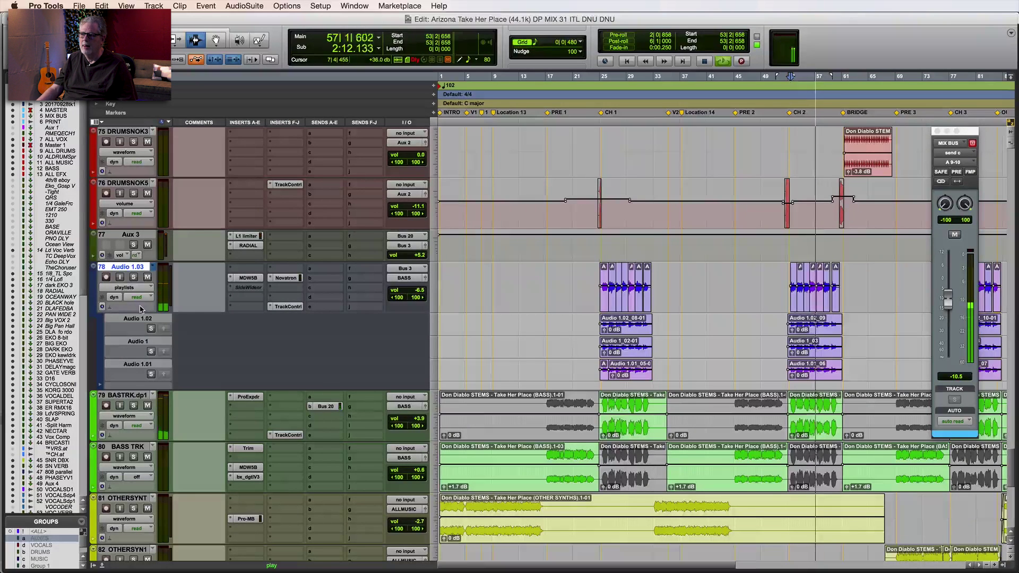
pyautogui.click(142, 296)
pyautogui.click(192, 316)
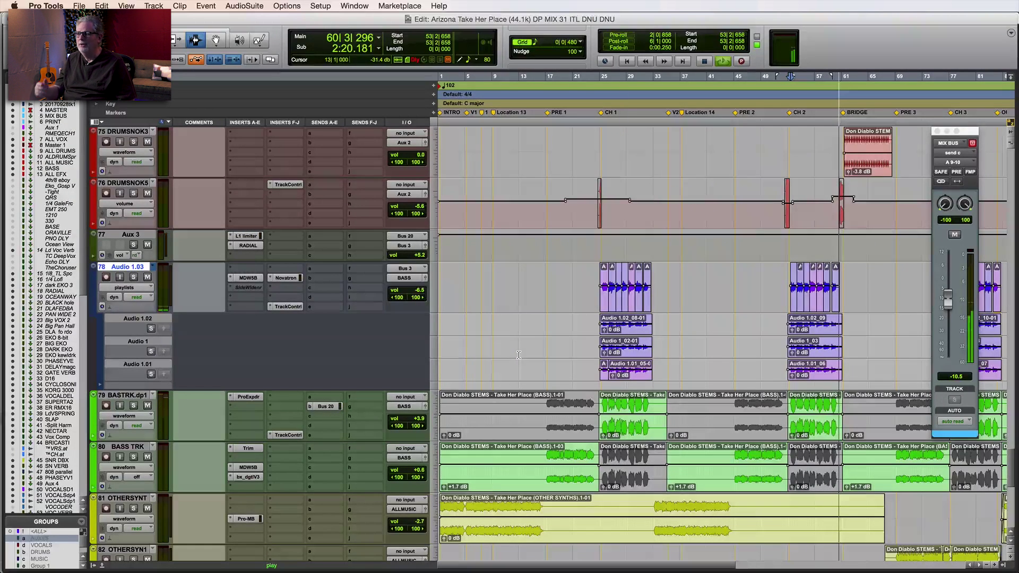
pyautogui.press('space')
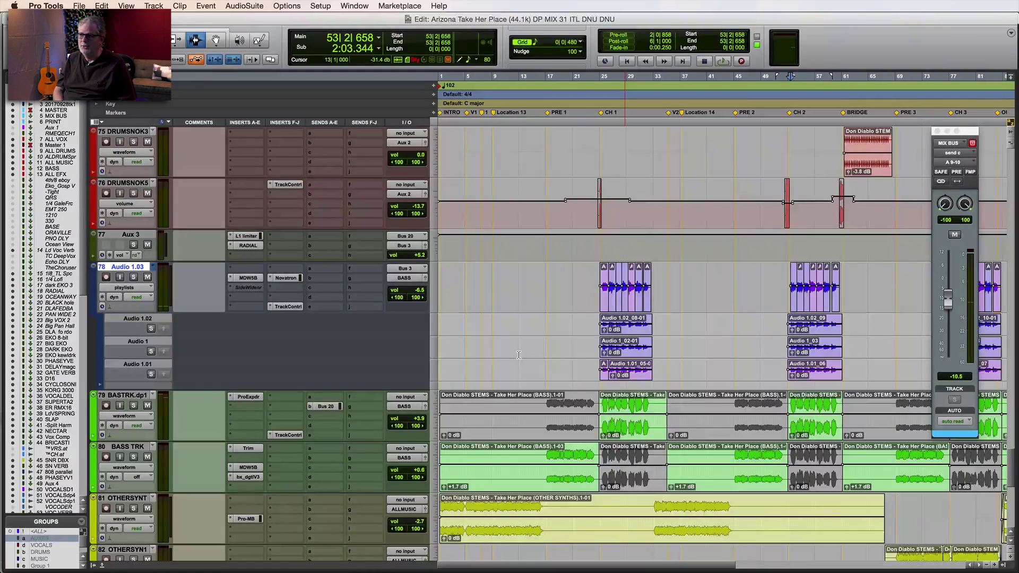